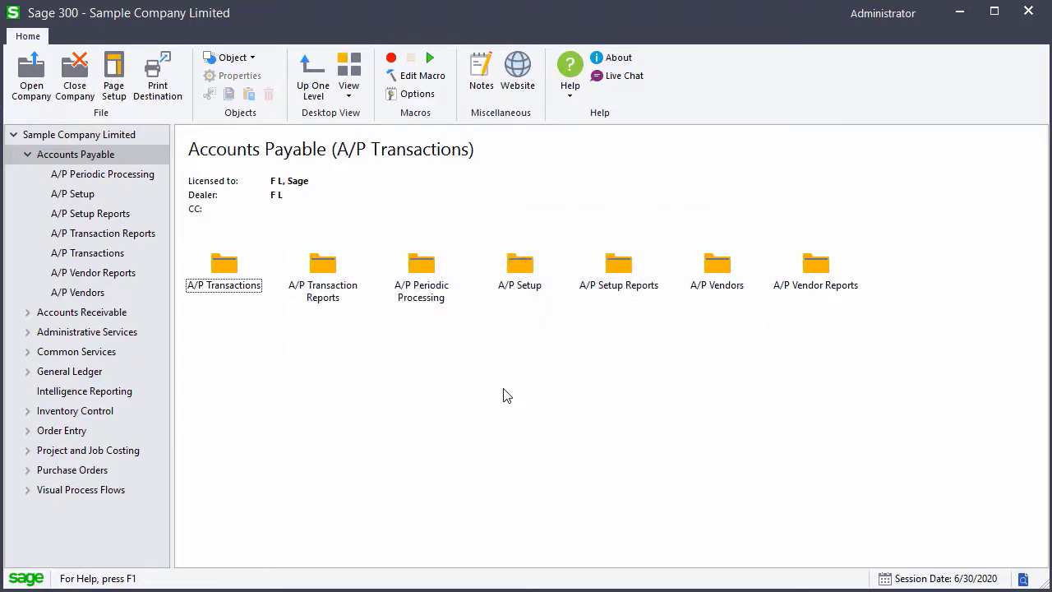
Confirm Retainage Accounting is on in A/P Options, then view the 10% / 60-day retainage defaults
double_click(519, 276)
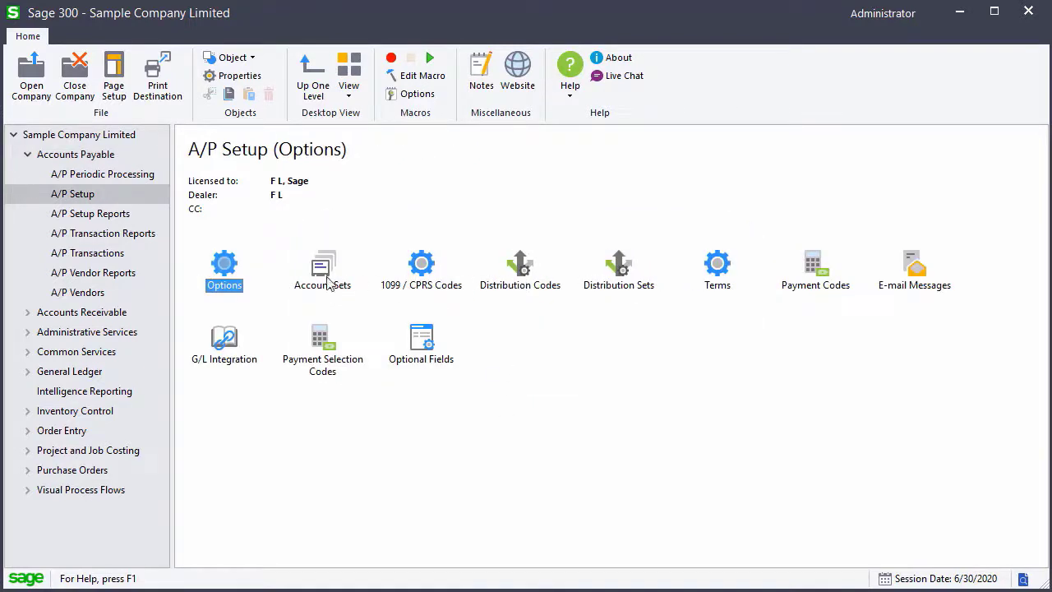
double_click(230, 274)
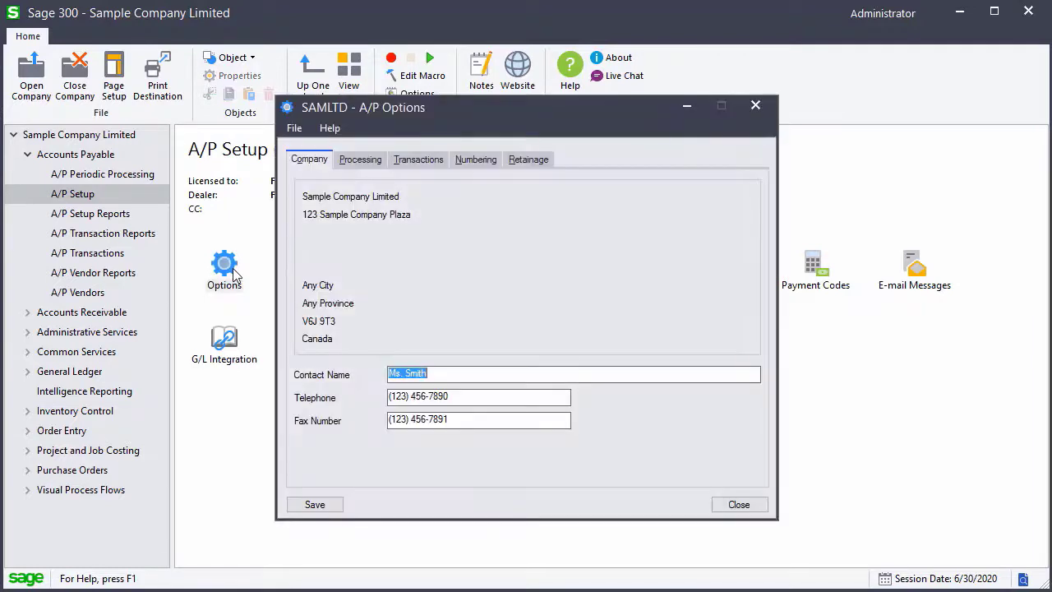
left_click(352, 161)
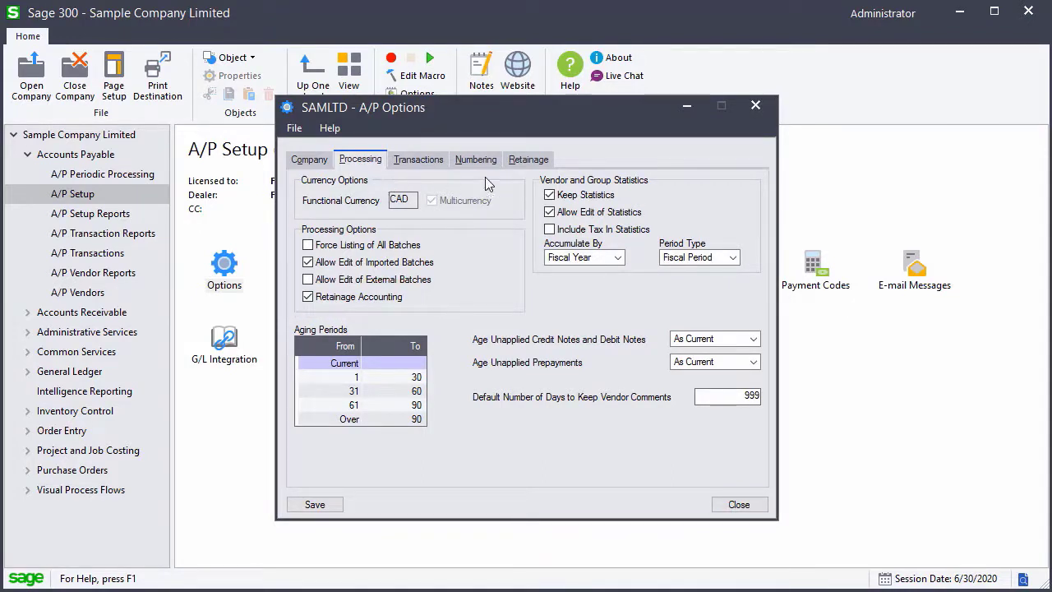
left_click(530, 164)
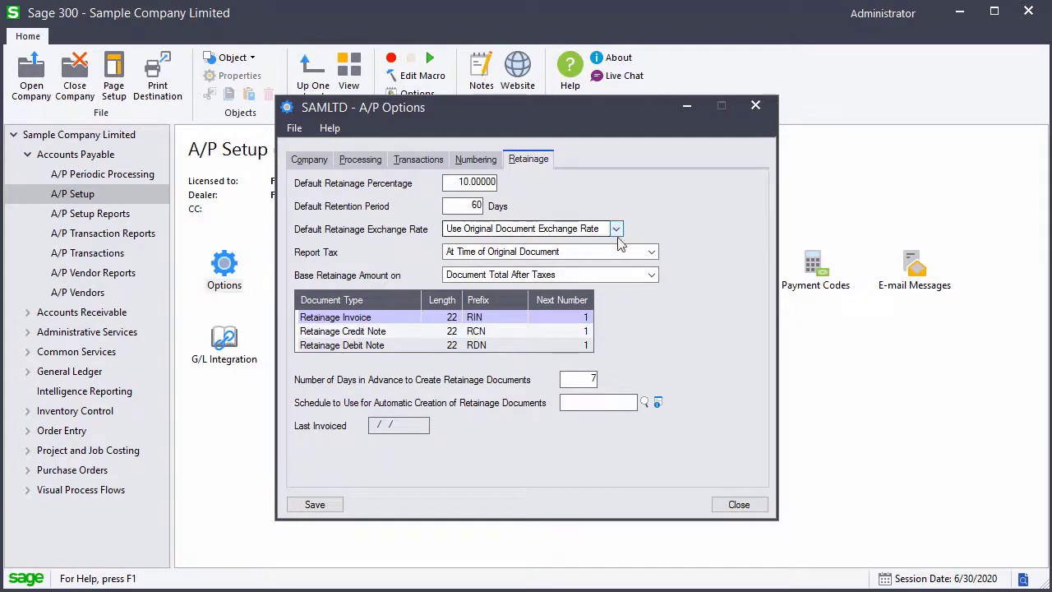
left_click(651, 274)
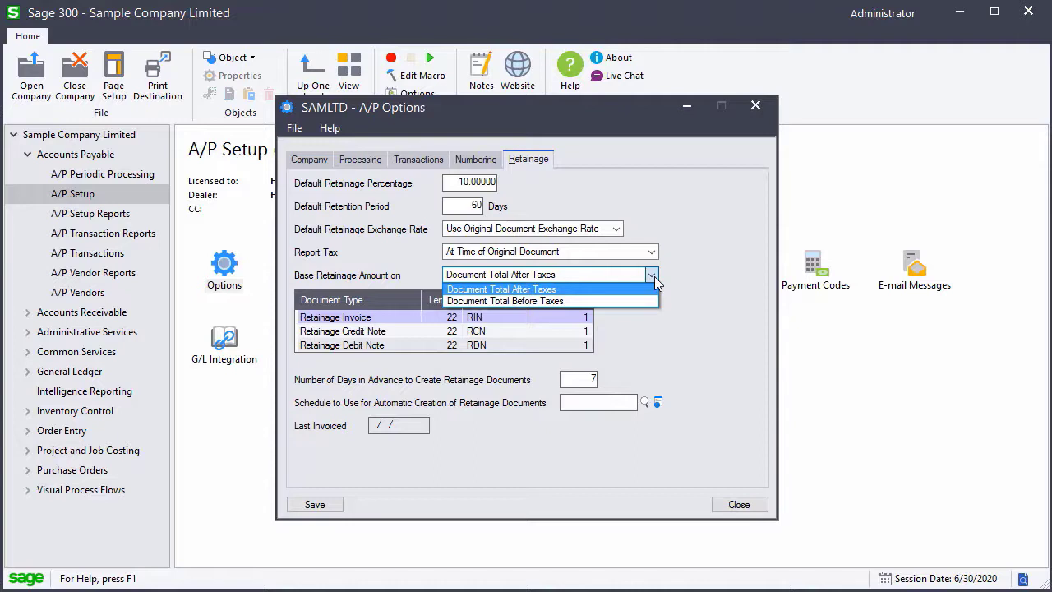
left_click(654, 276)
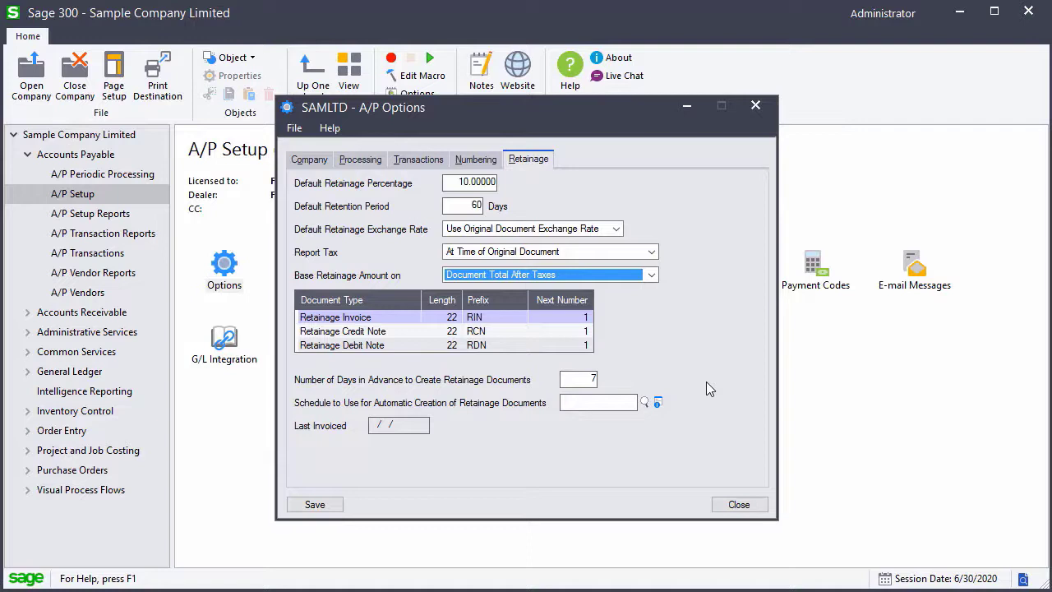
left_click(737, 503)
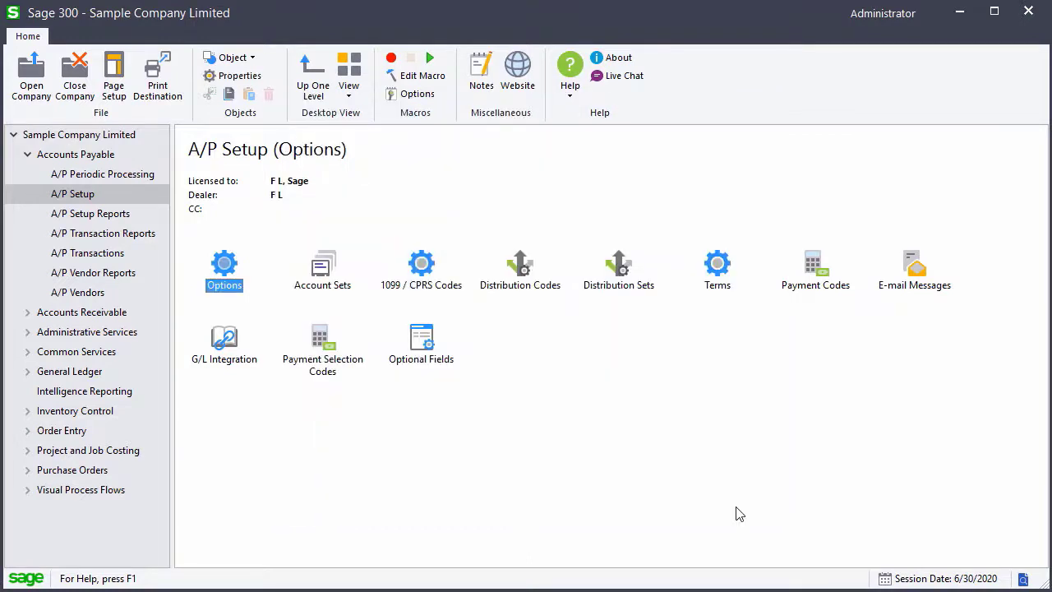
Start a new A/P invoice batch described as 'Invoices'
left_click(123, 256)
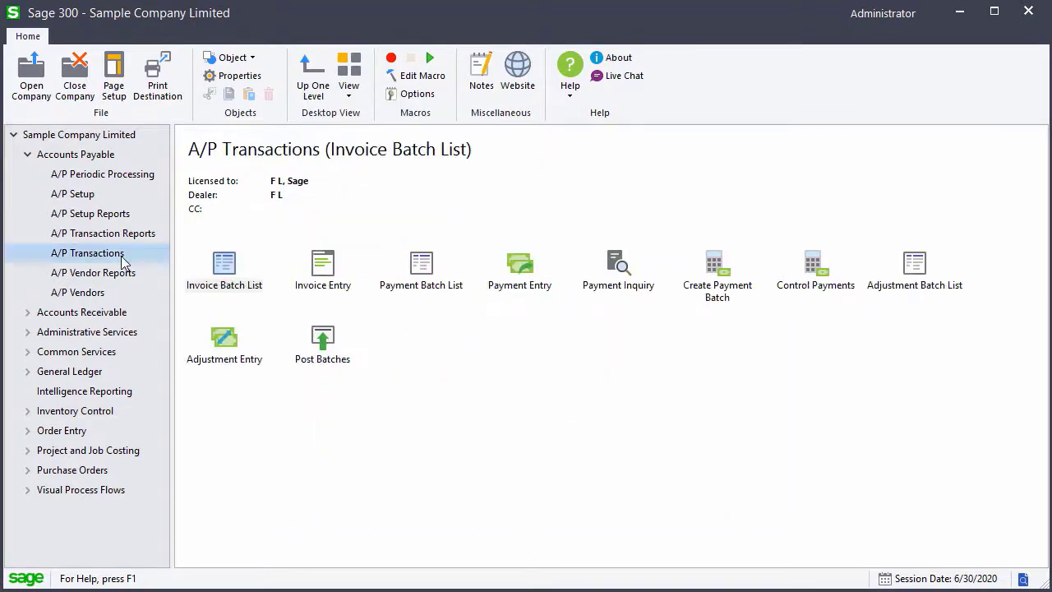
double_click(224, 265)
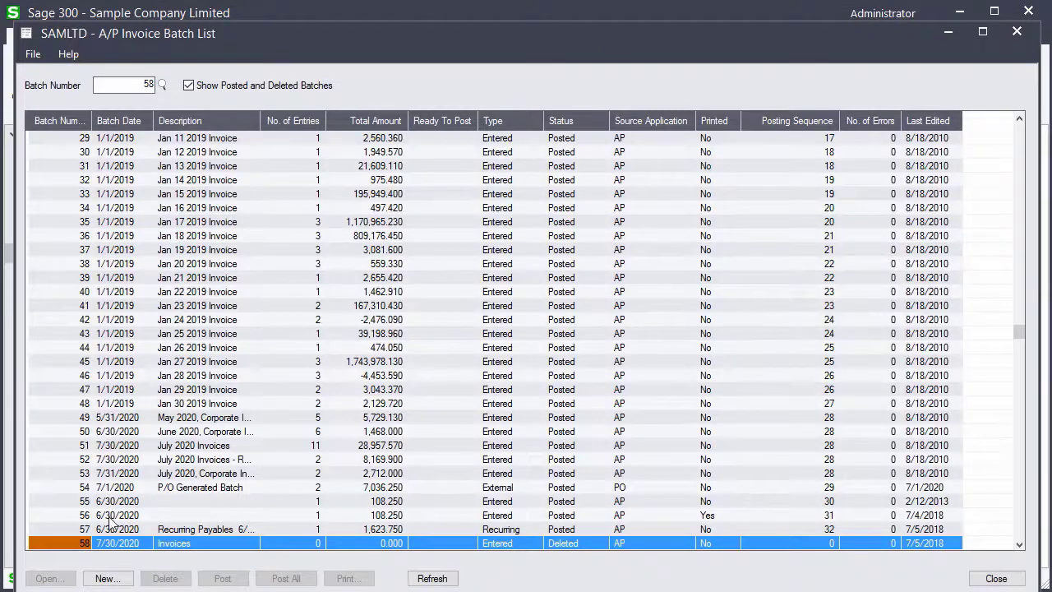
left_click(106, 579)
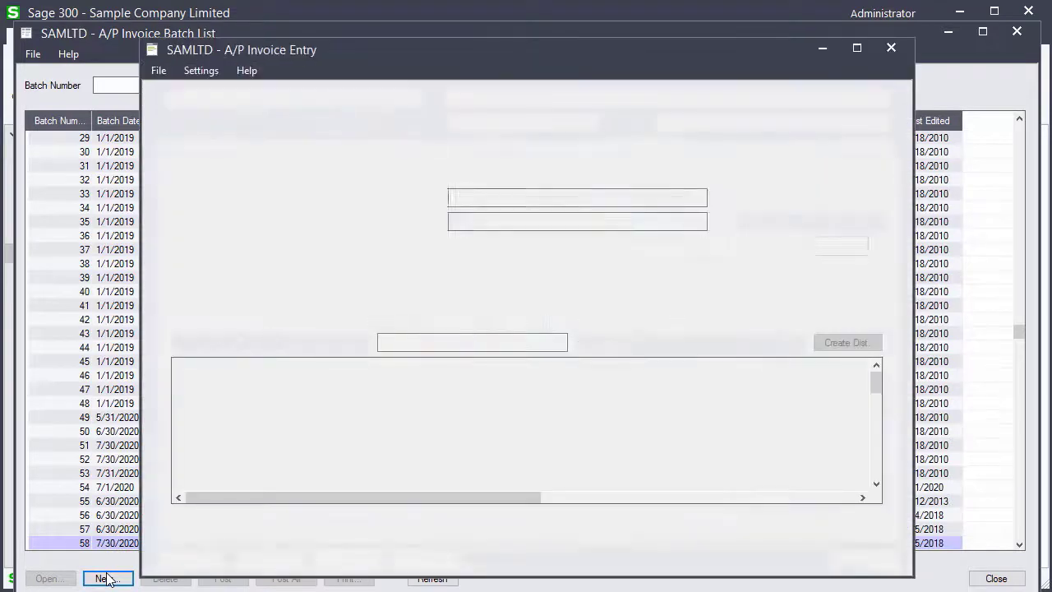
left_click(497, 96)
type("I")
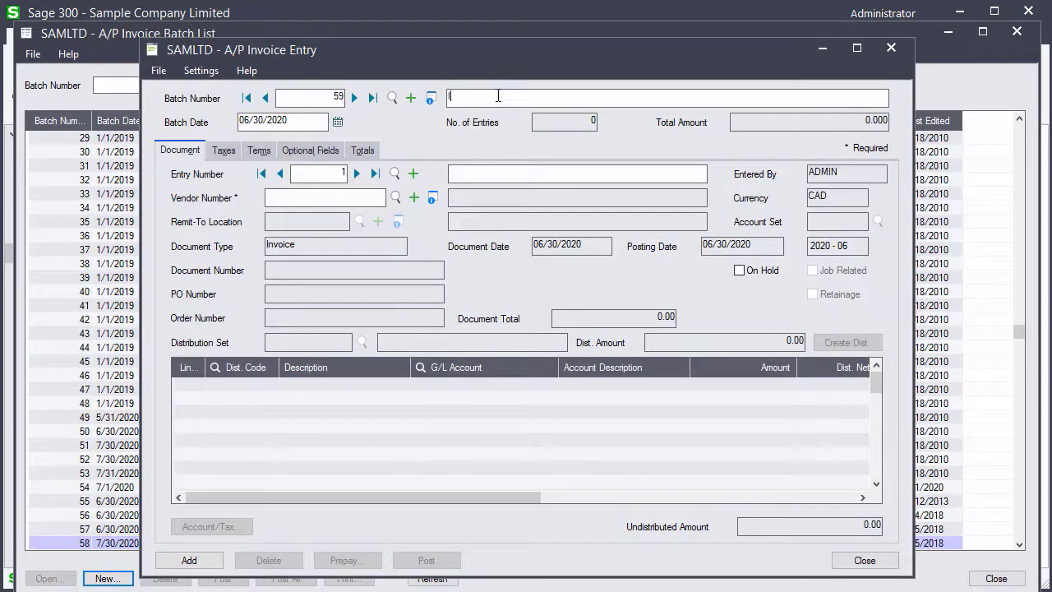
type("nvoices")
Describe the entry as 'Purchase of raw materials' for vendor 1200, subject to retainage
left_click(498, 172)
type("Purchase of")
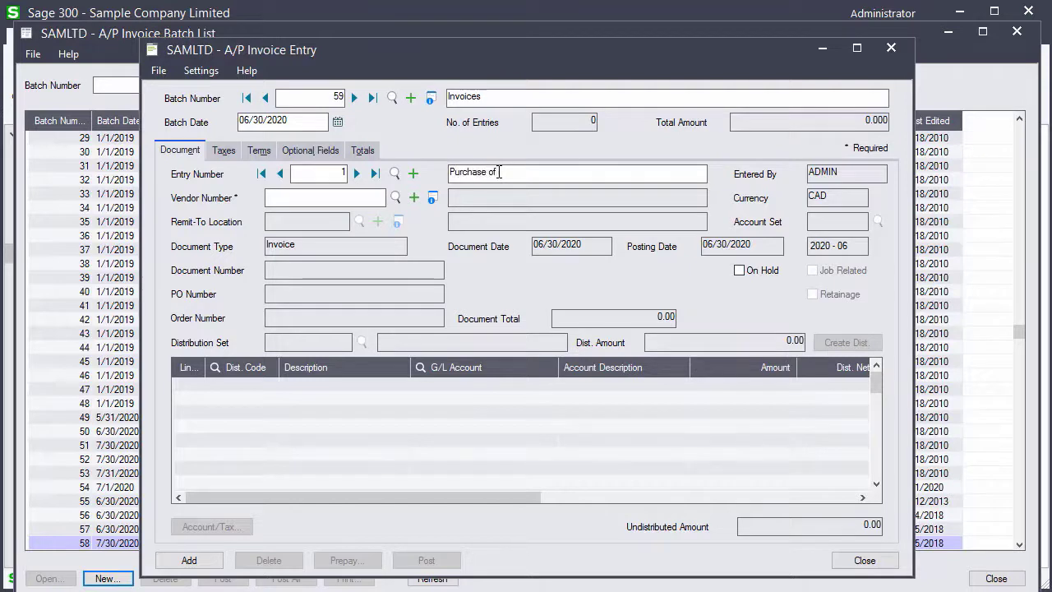
type(" raw materials")
left_click(380, 196)
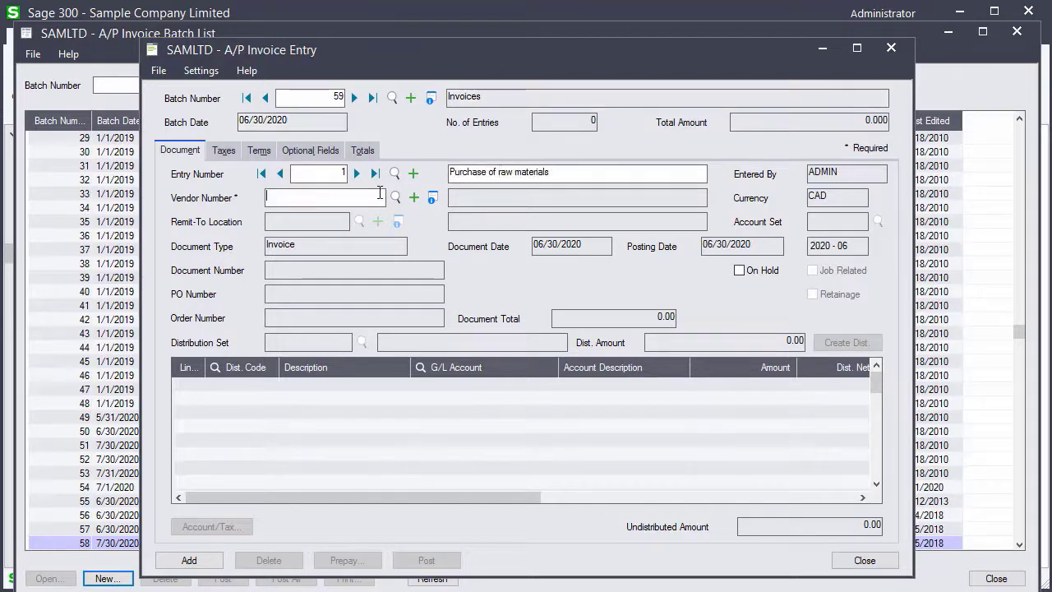
type("1200")
key("Tab")
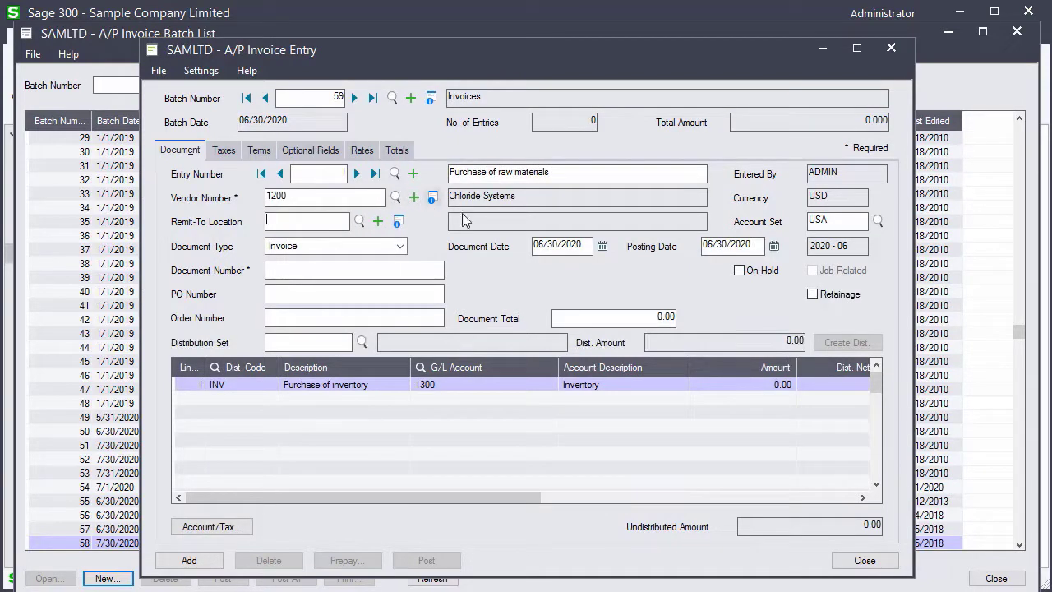
left_click(820, 299)
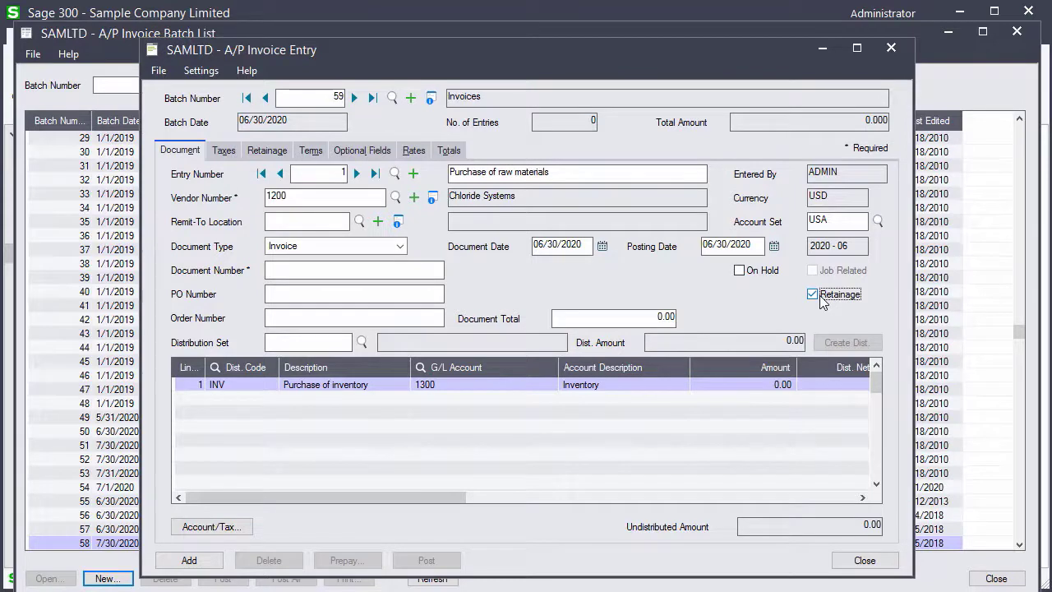
Enter document IN2000 with a 1,082.50 total and a 1,000.00 distribution line
left_click(394, 271)
type("IN")
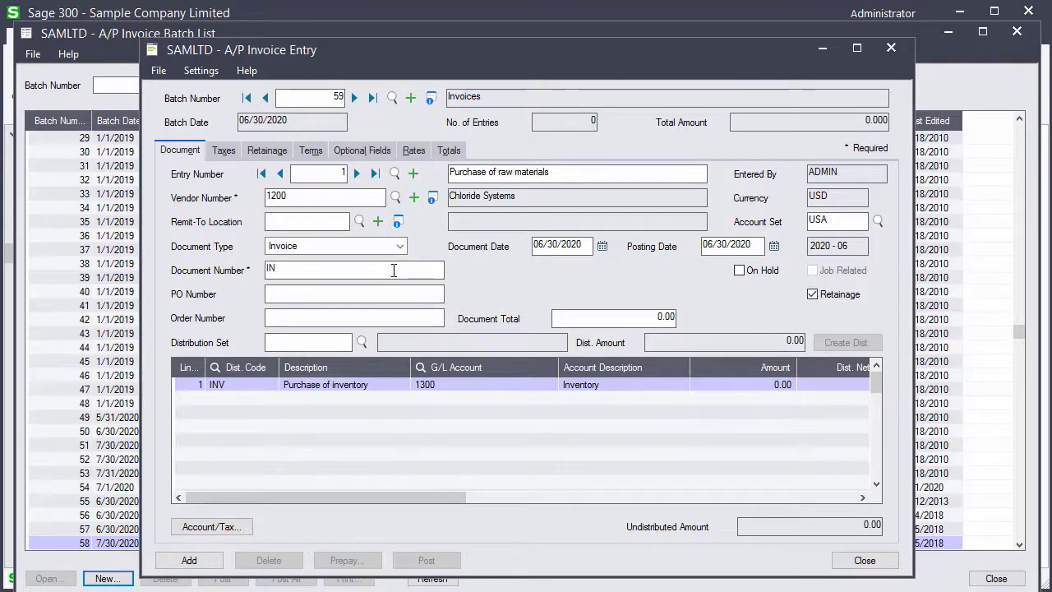
type("2000")
left_click(603, 319)
type("1082.50")
key("Tab")
left_click(749, 384)
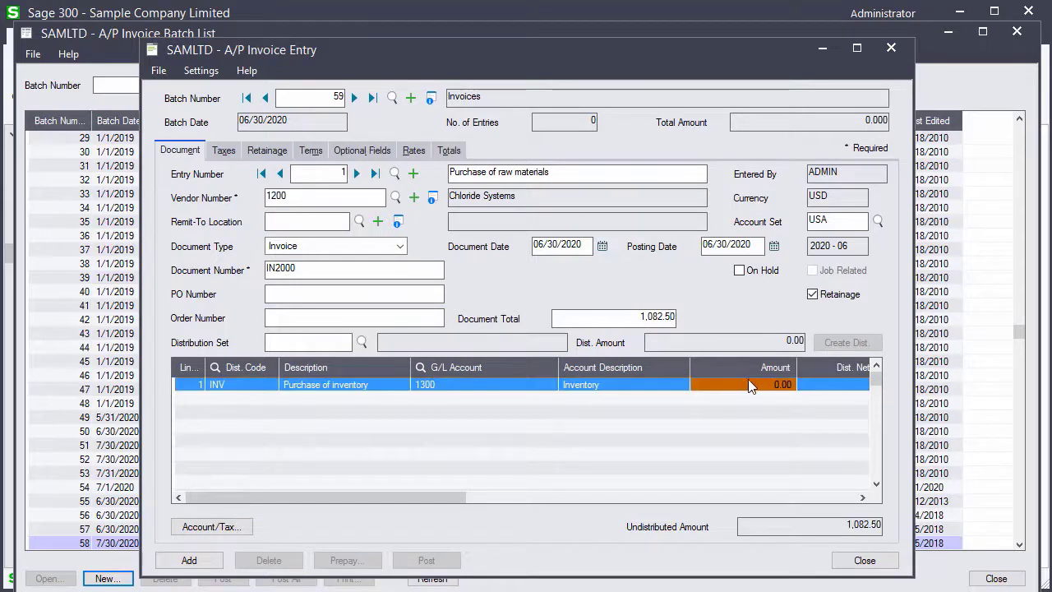
type("1,000")
key("Tab")
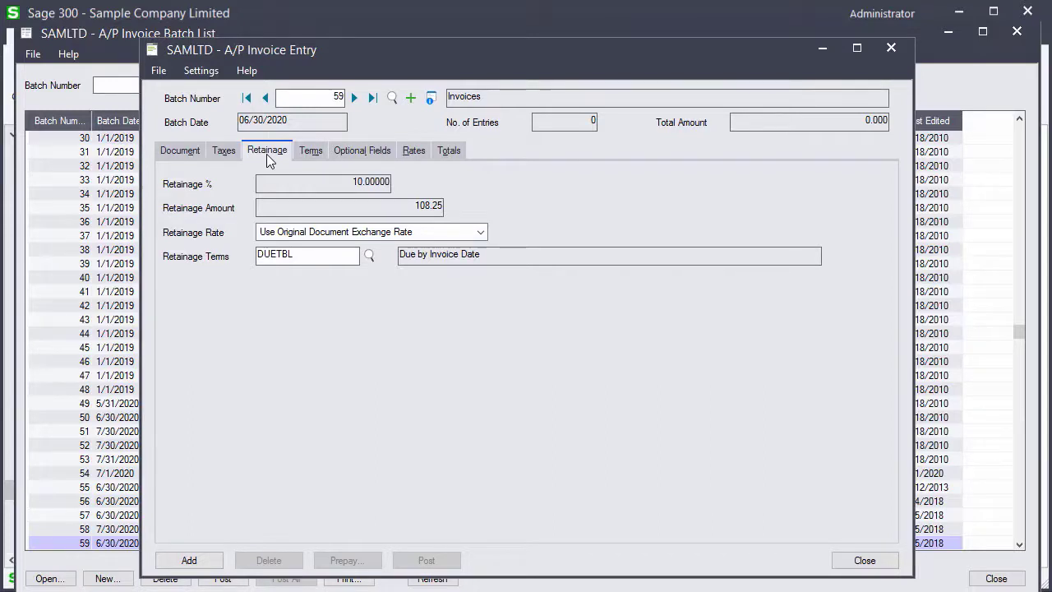
Check the 108.25 retainage and 974.25 net payable totals, then add the invoice to batch 59
left_click(449, 153)
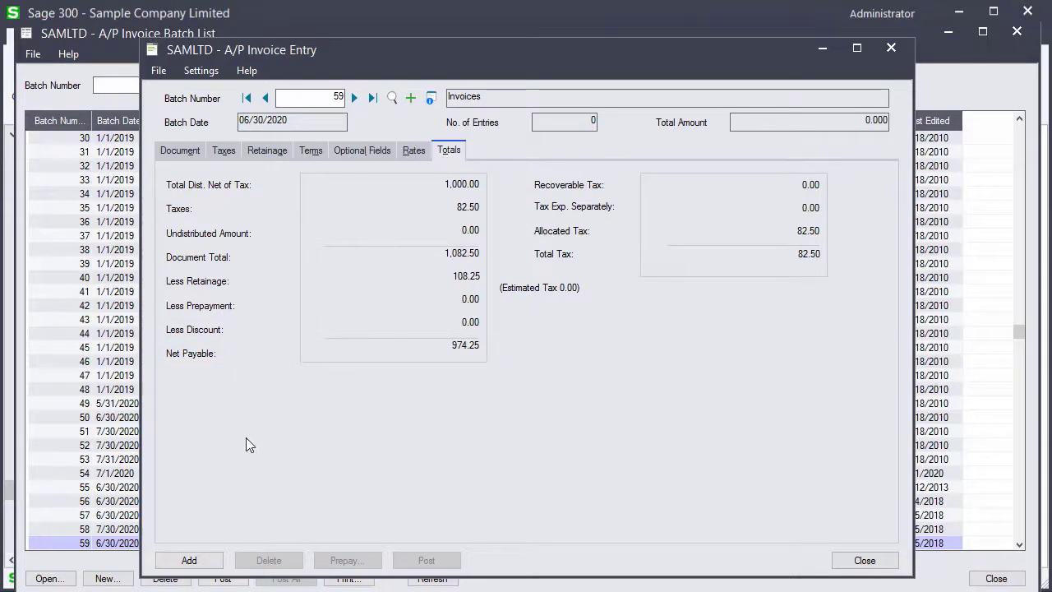
left_click(182, 562)
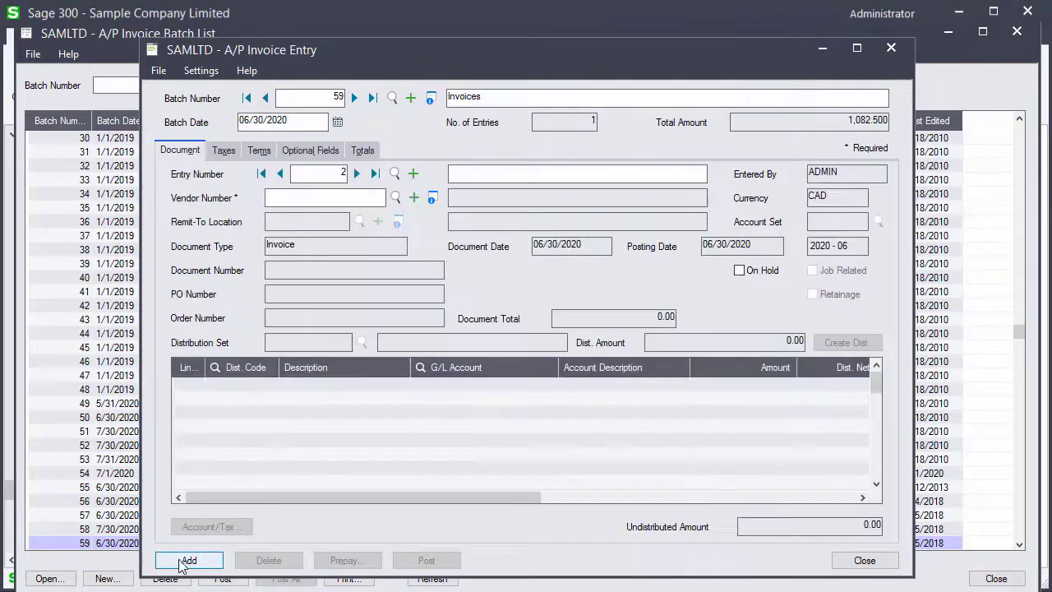
Post invoice batch 59 as posting sequence 33, then switch to General Ledger
left_click(863, 560)
left_click(238, 575)
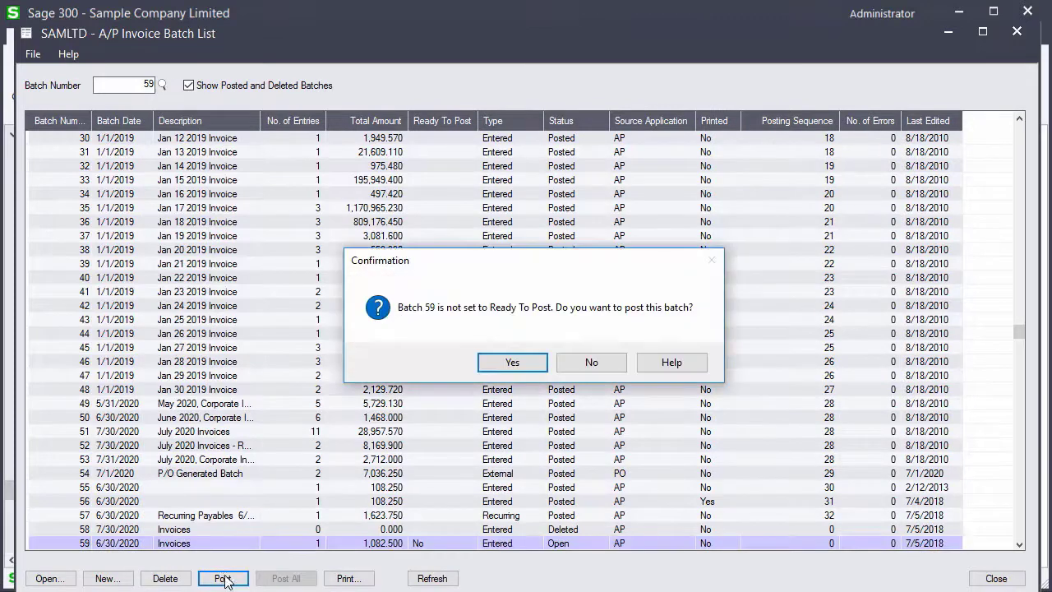
left_click(509, 360)
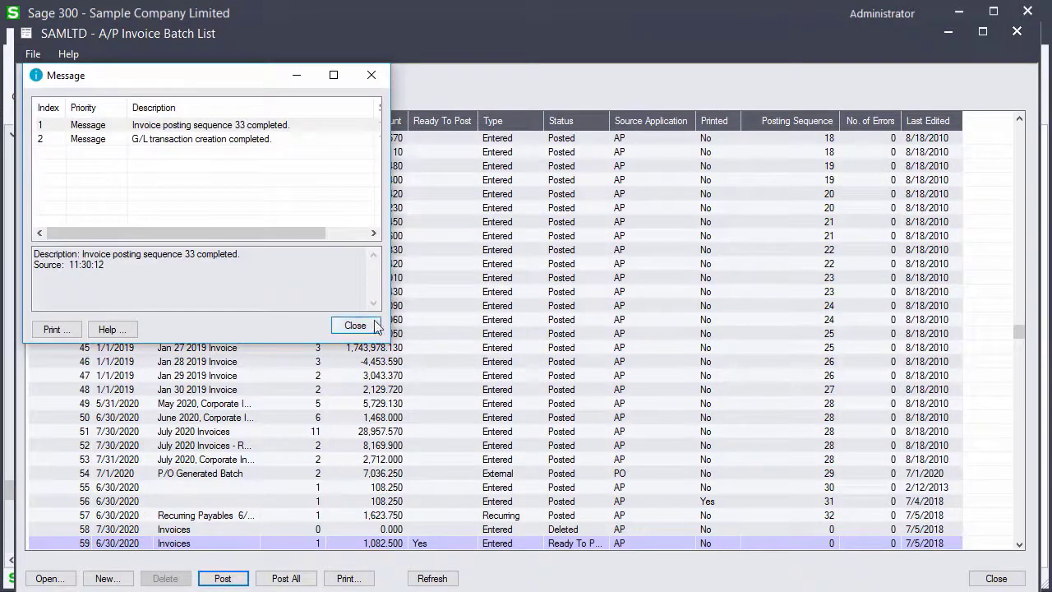
left_click(355, 324)
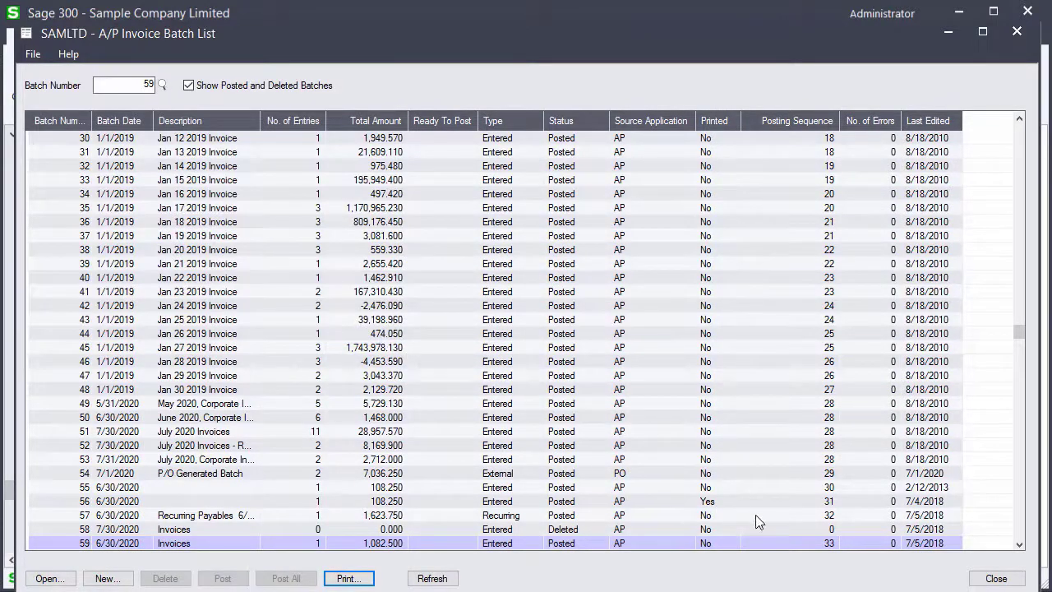
left_click(996, 577)
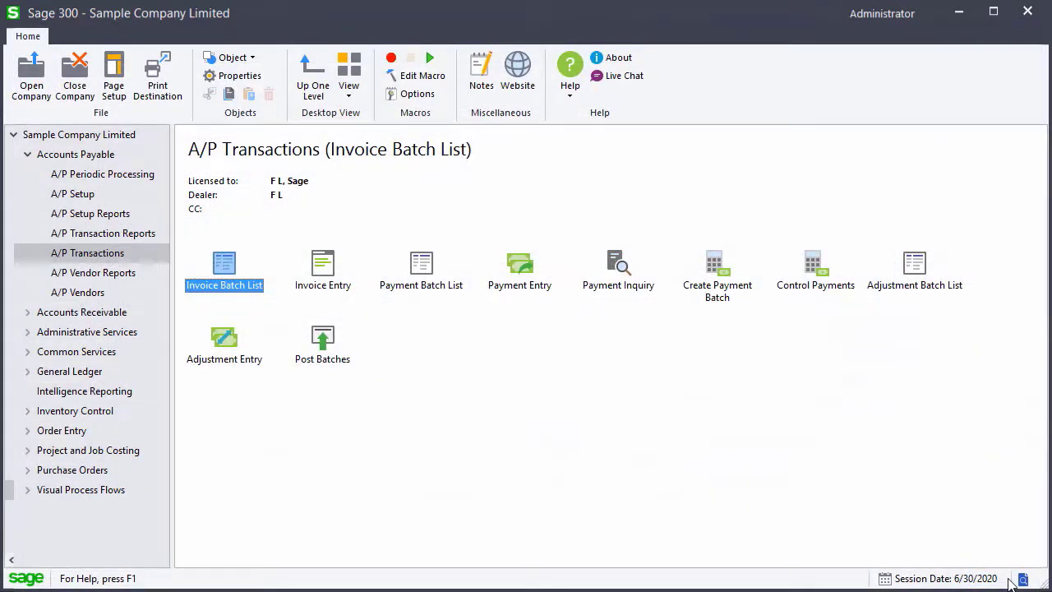
left_click(82, 376)
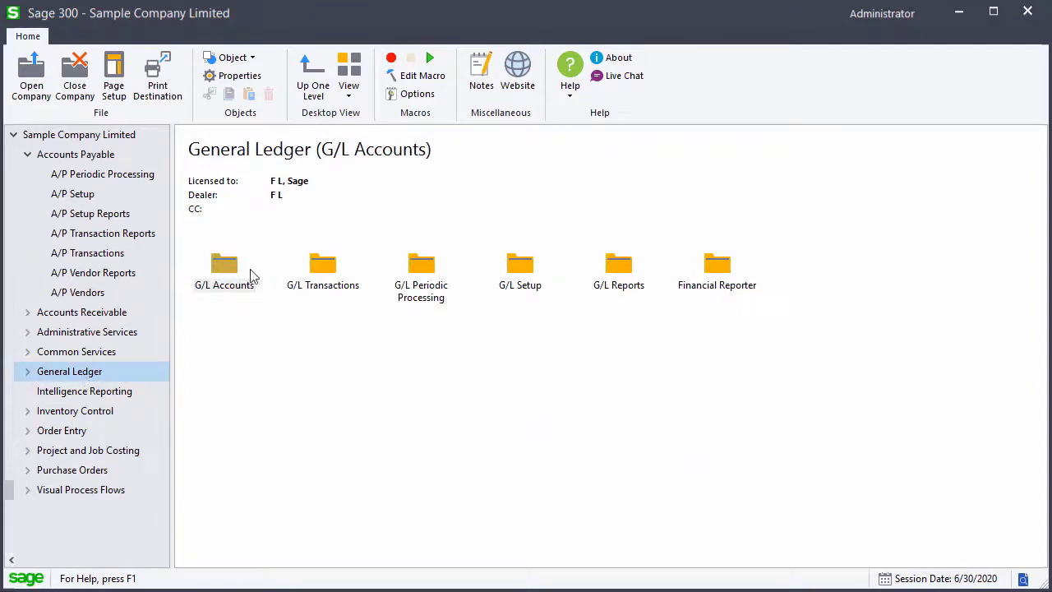
Open G/L batch 000201's journal entry showing the IN2000 payable, retainage and inventory postings
double_click(321, 276)
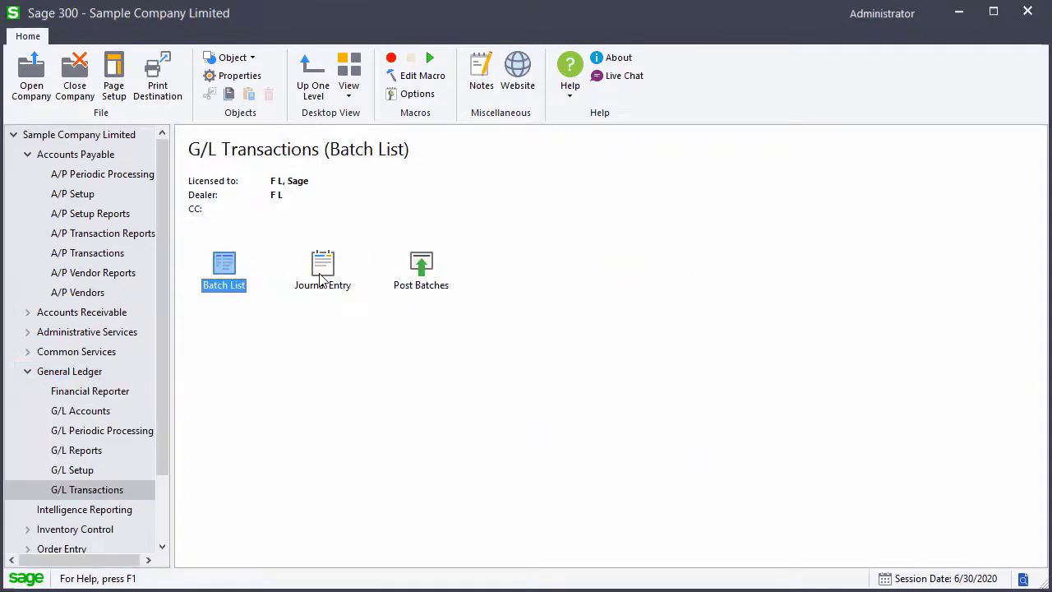
double_click(220, 276)
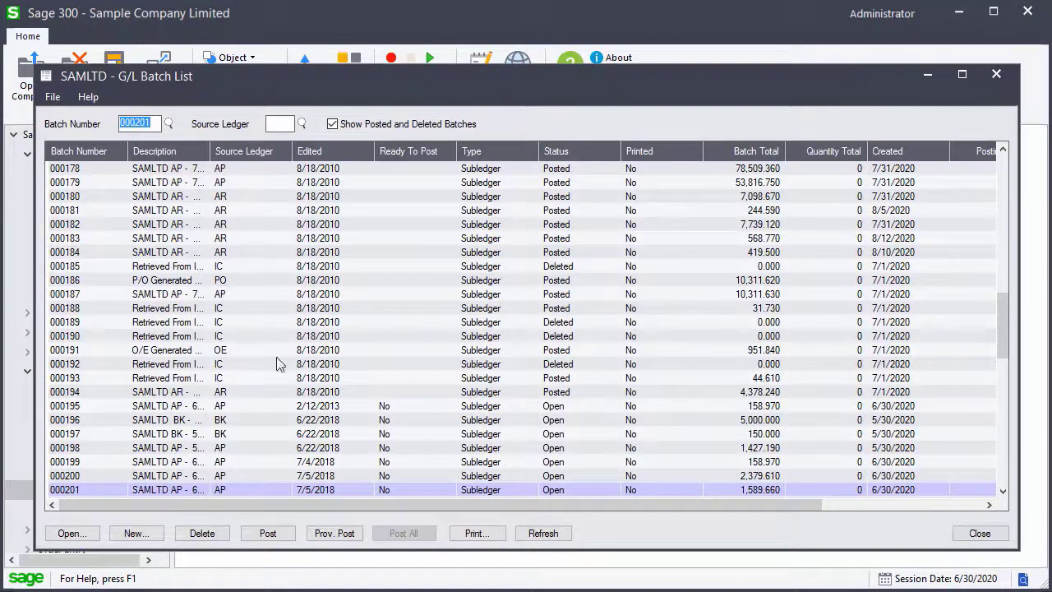
left_click(990, 489)
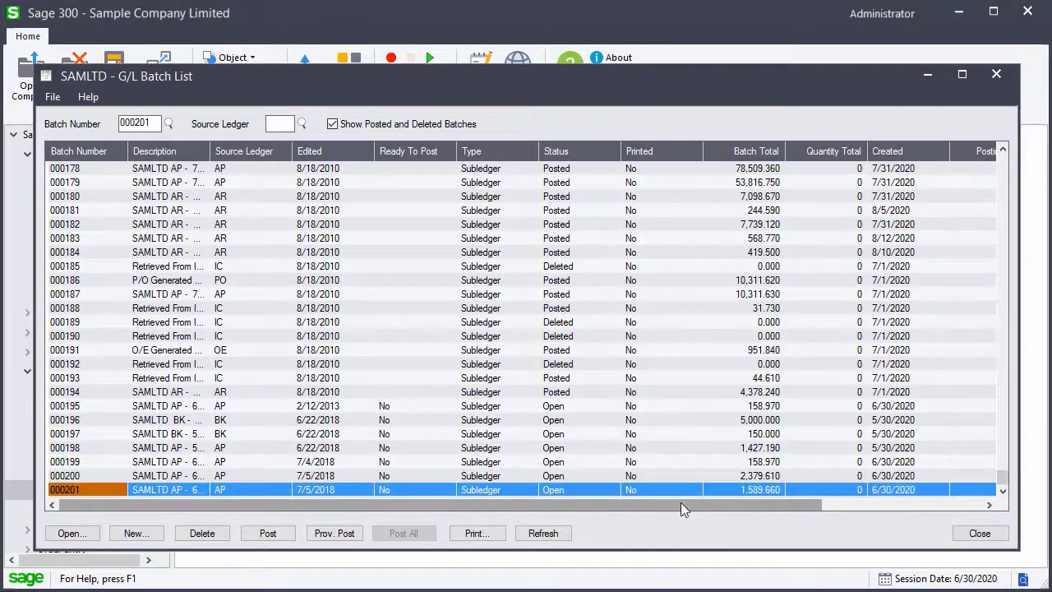
double_click(178, 490)
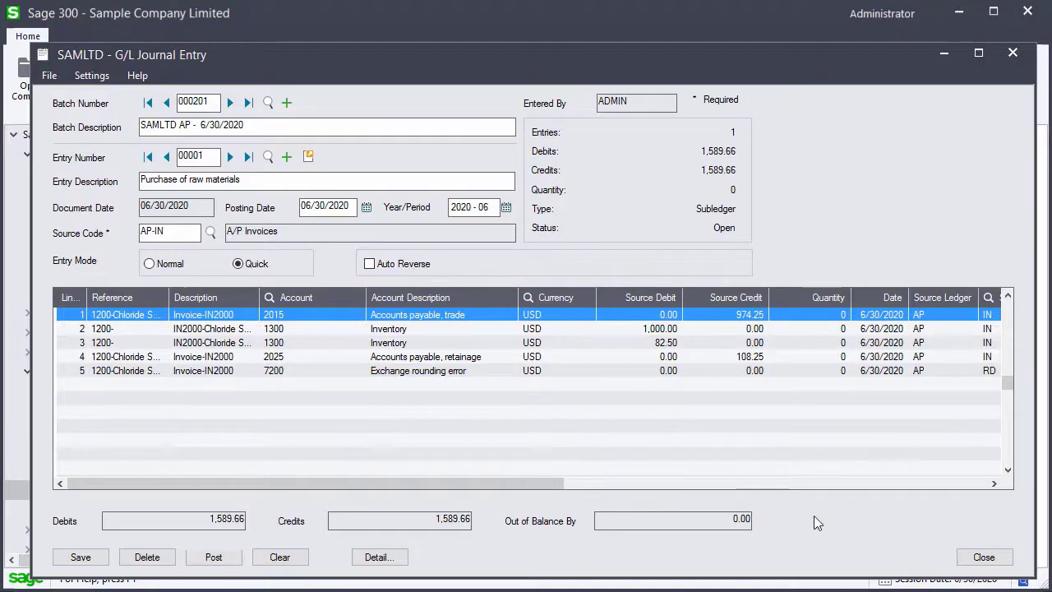
Close the G/L windows and start new A/P invoice batch 60
left_click(983, 556)
left_click(983, 537)
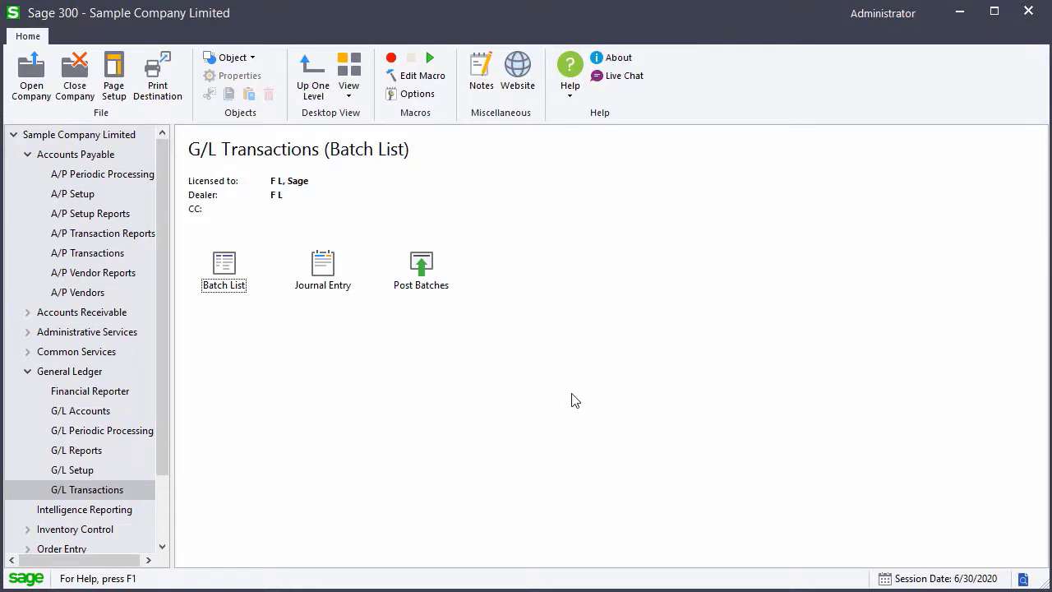
left_click(107, 258)
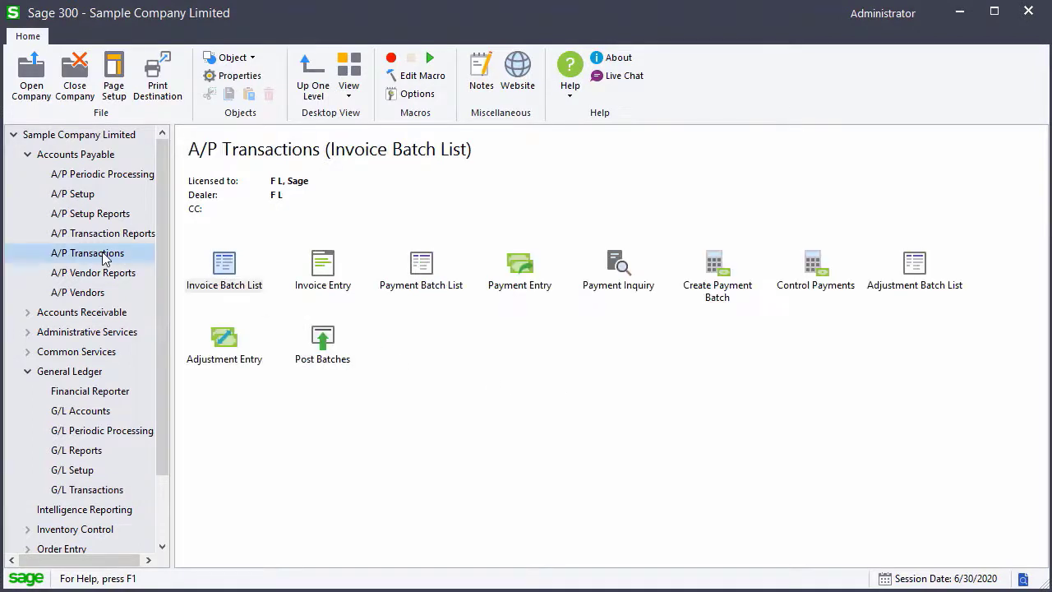
double_click(229, 263)
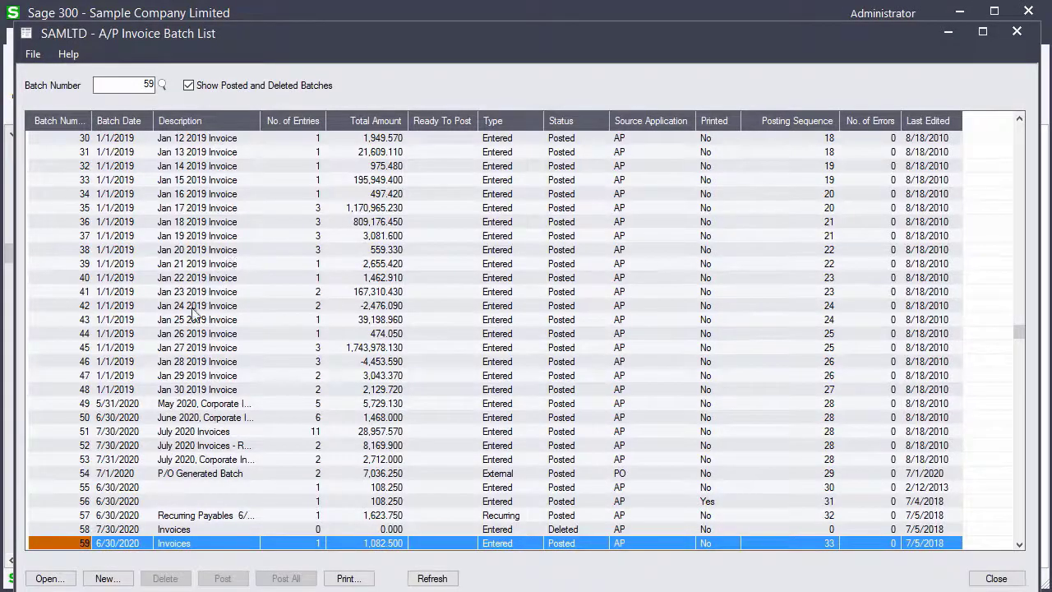
left_click(107, 577)
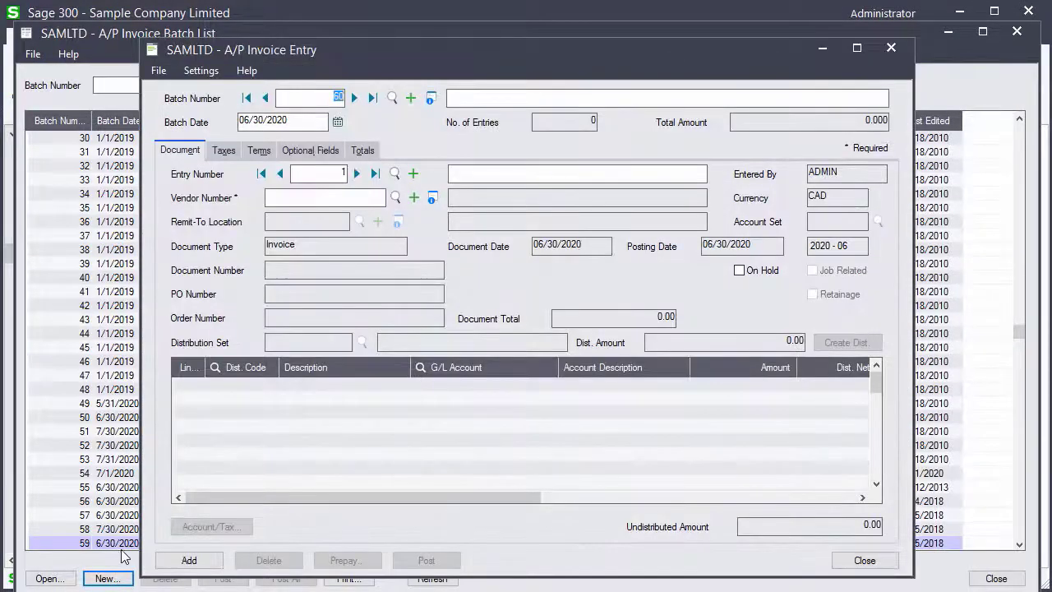
Title batch 60 'Retainage invoice' and date it 07/31/2020
left_click(472, 99)
type("Retainage ")
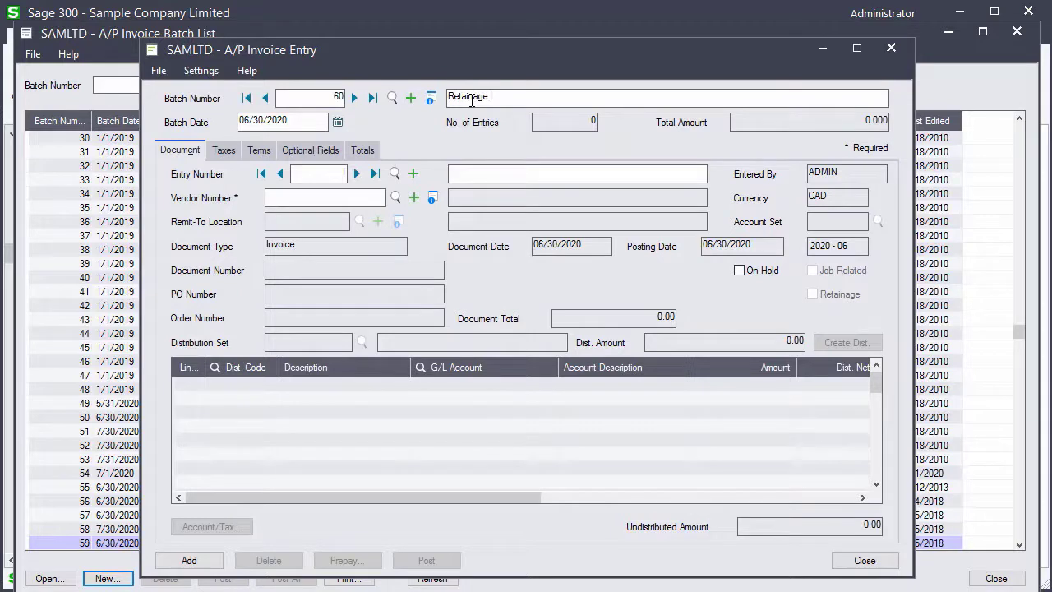
type("invoice")
left_click(294, 122)
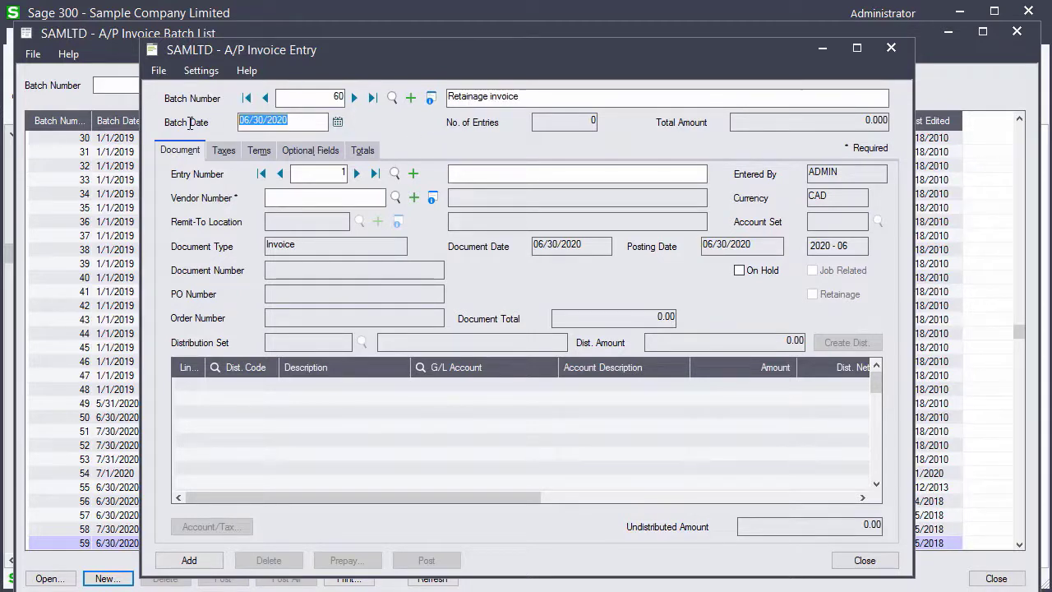
type("07/31/2020")
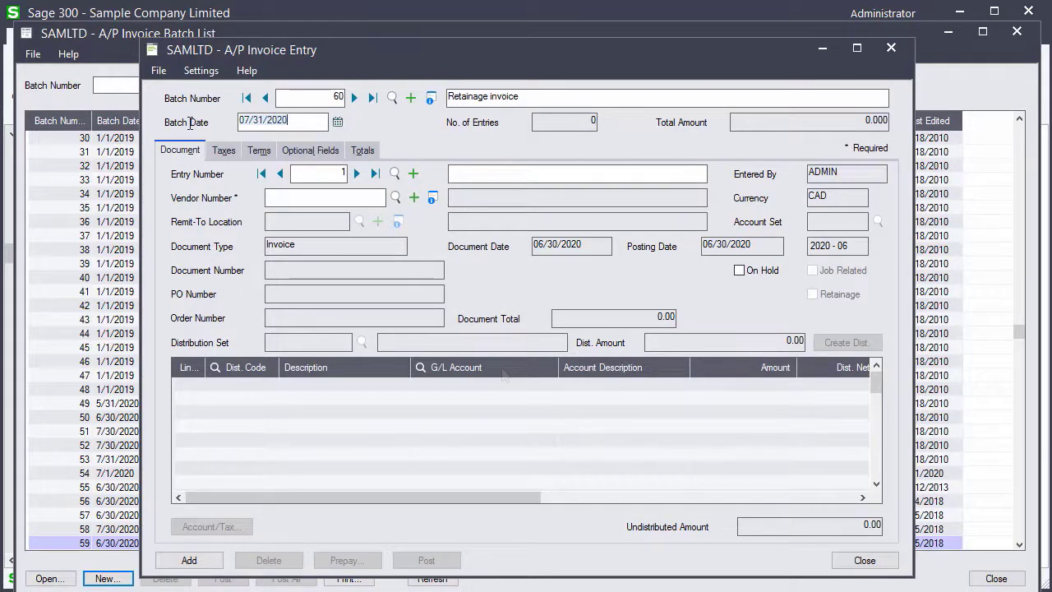
key("Return")
Describe the first entry as 'Retainage invoice' for vendor 1200
left_click(465, 172)
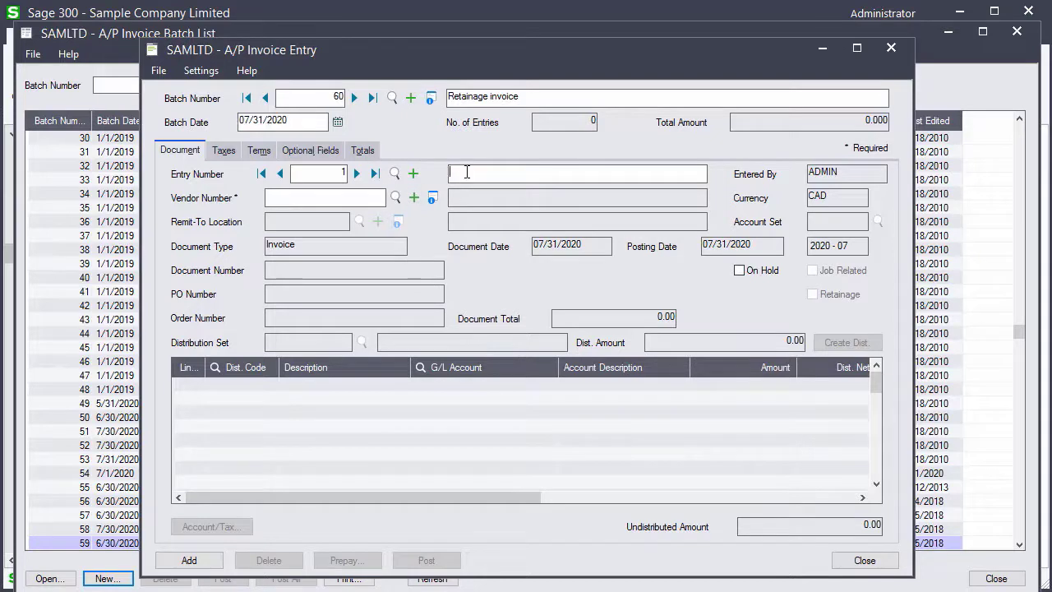
type("Retainage invoice")
left_click(373, 196)
type("1200")
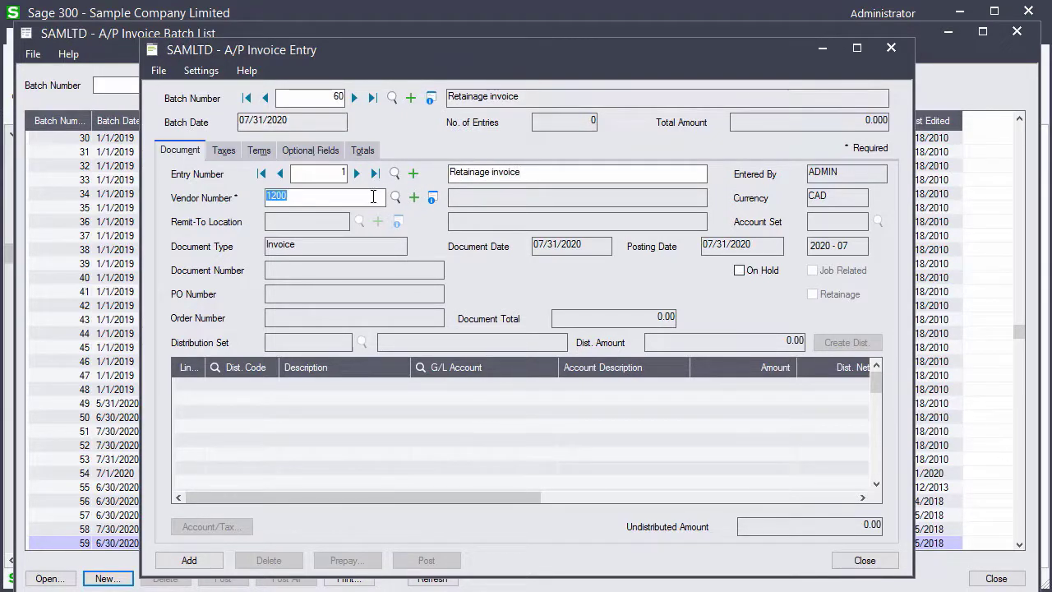
key("Tab")
Make entry 1 Retainage Invoice RTINV01 against IN2000 and check its 108.25 net payable
left_click(399, 246)
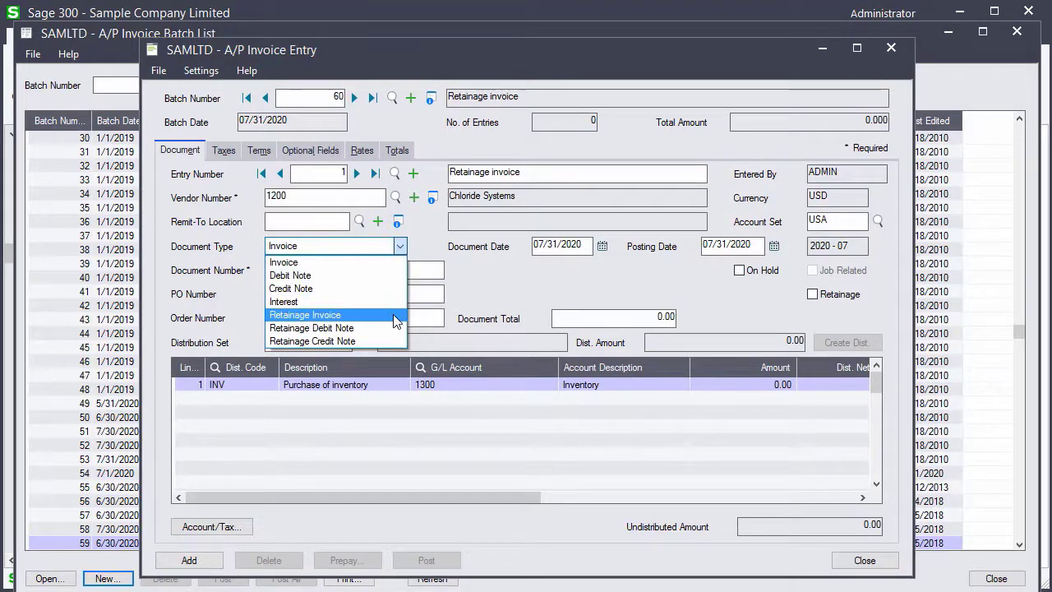
left_click(392, 321)
left_click(392, 275)
type("R")
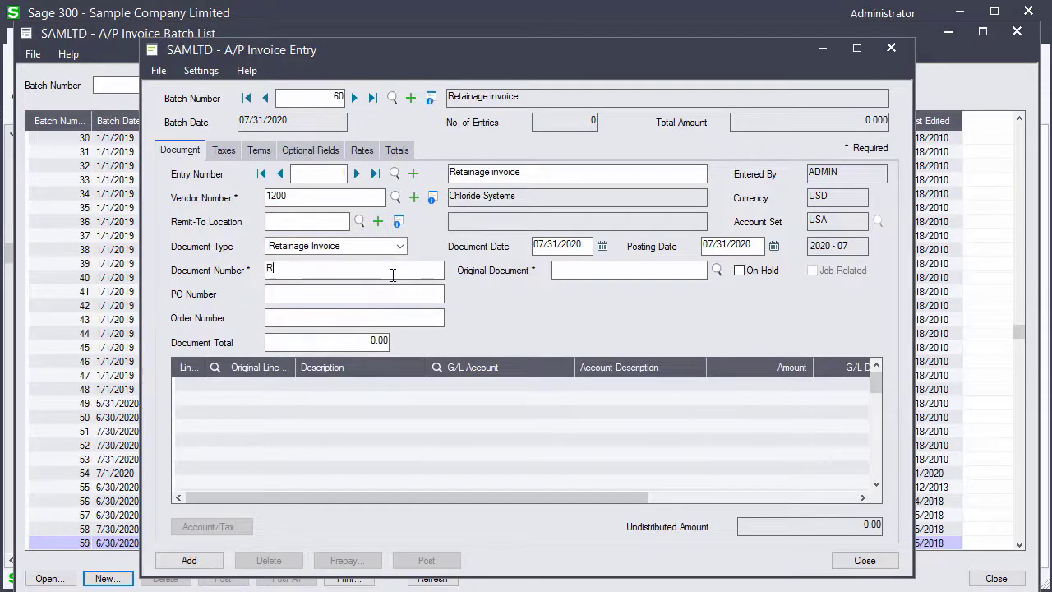
type("TINV01")
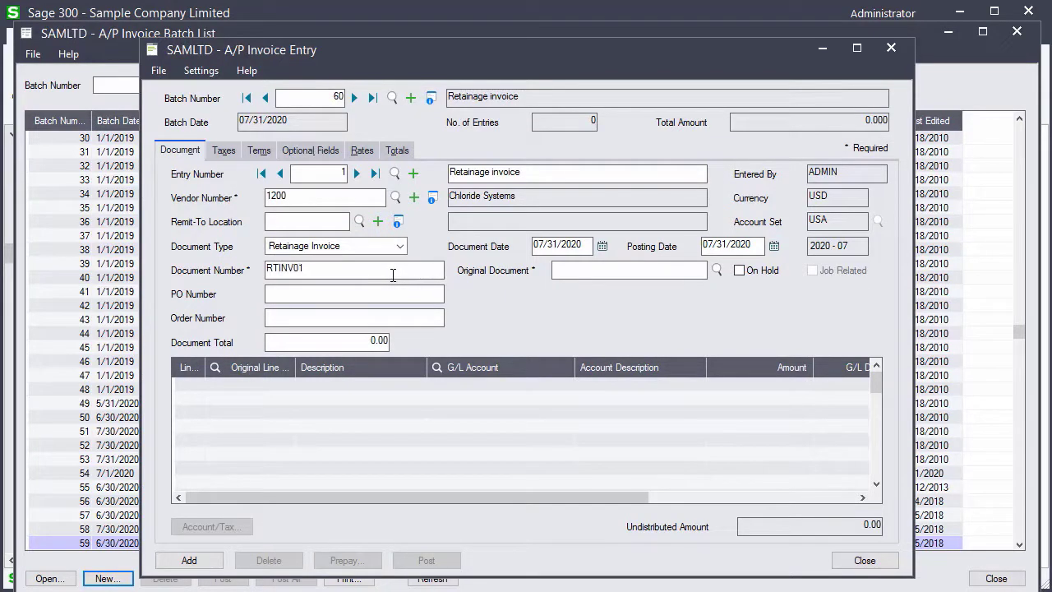
left_click(717, 270)
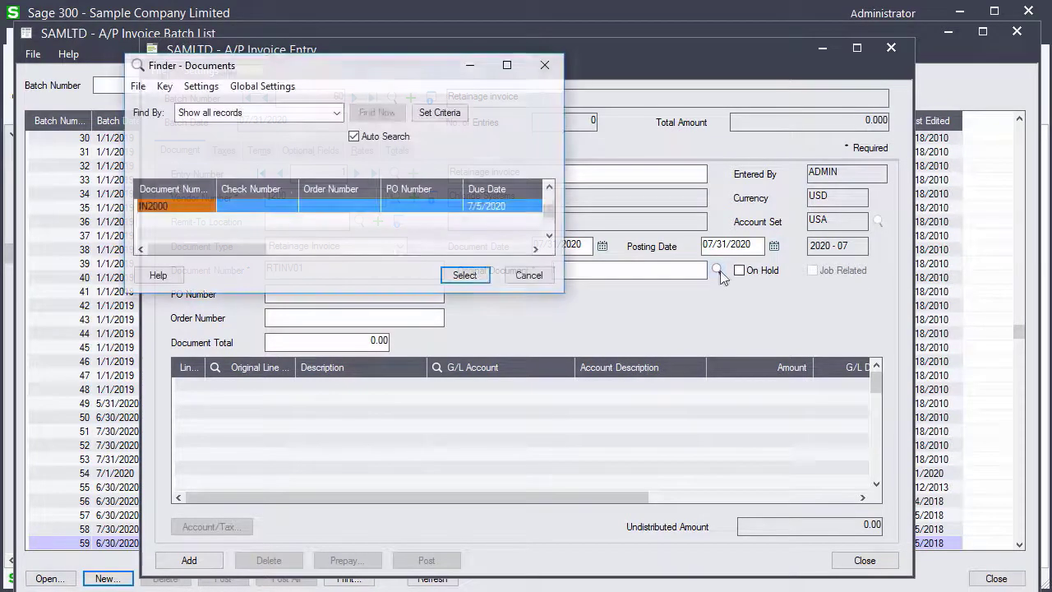
left_click(335, 207)
double_click(335, 207)
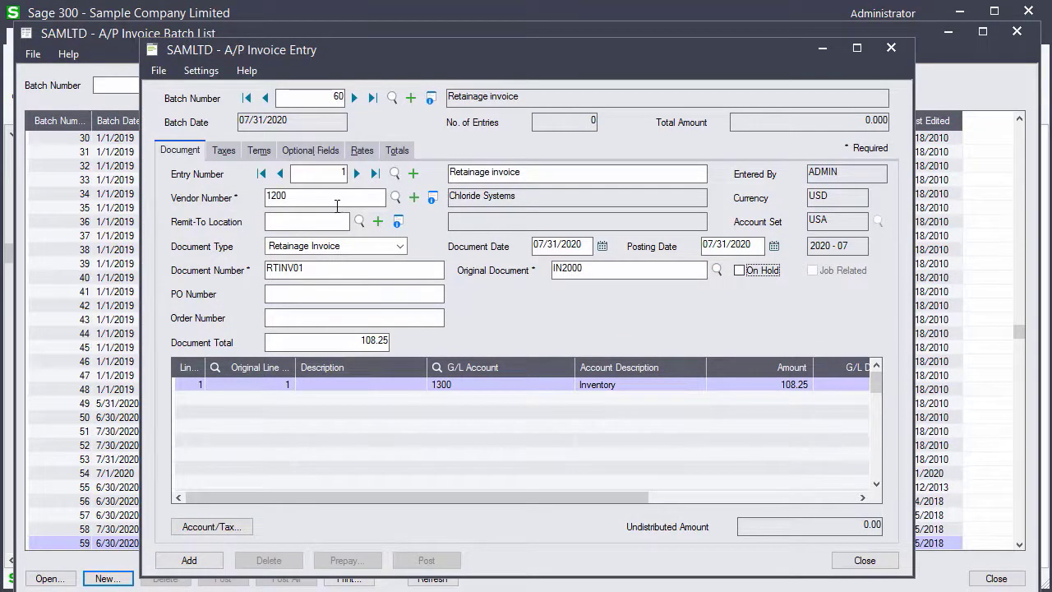
left_click(397, 153)
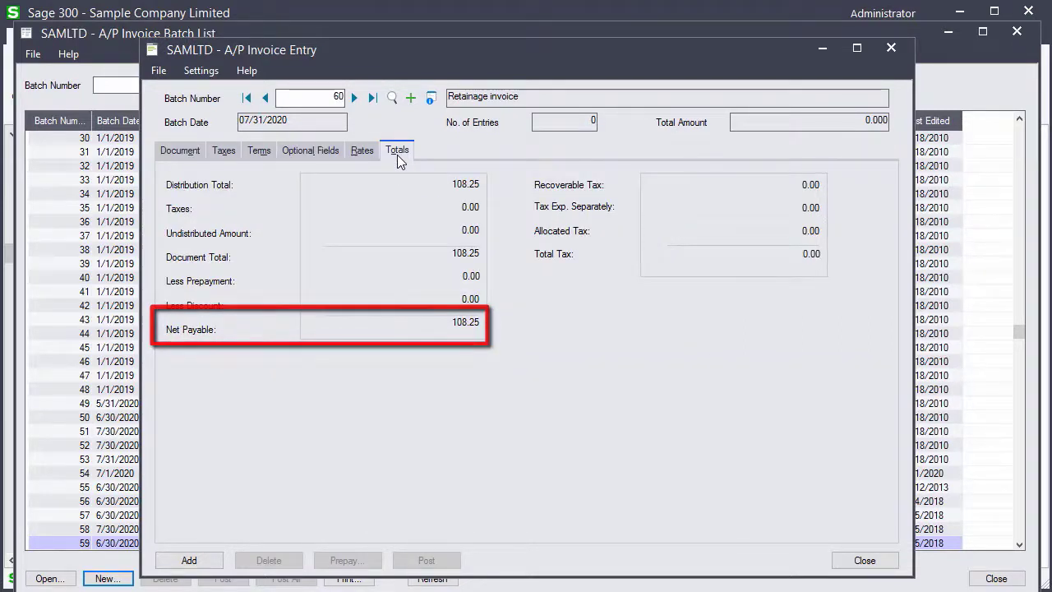
Add the retainage invoice and post batch 60 as posting sequence 34
left_click(203, 560)
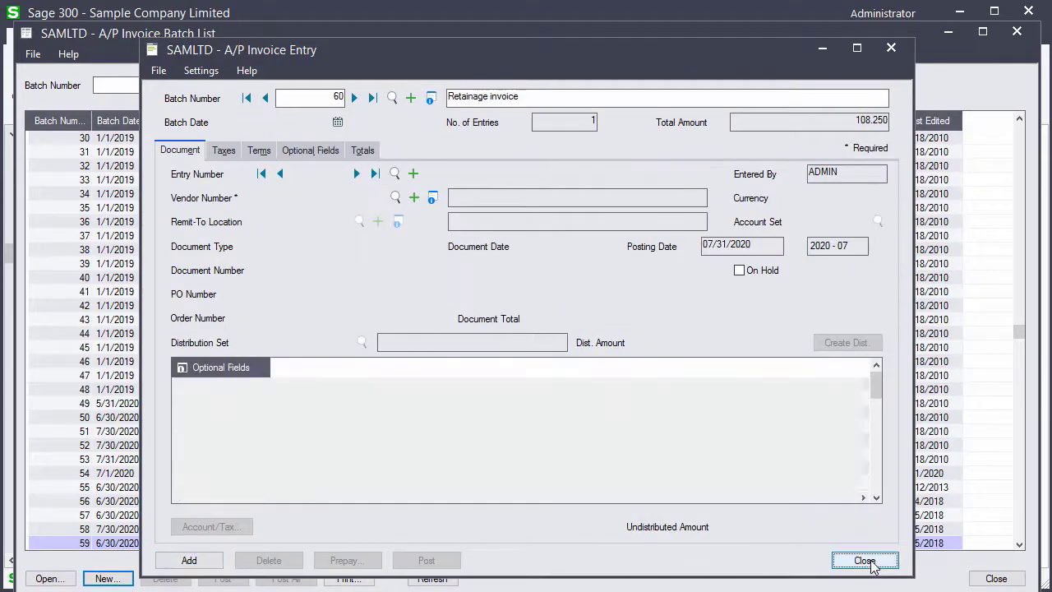
left_click(866, 564)
left_click(224, 579)
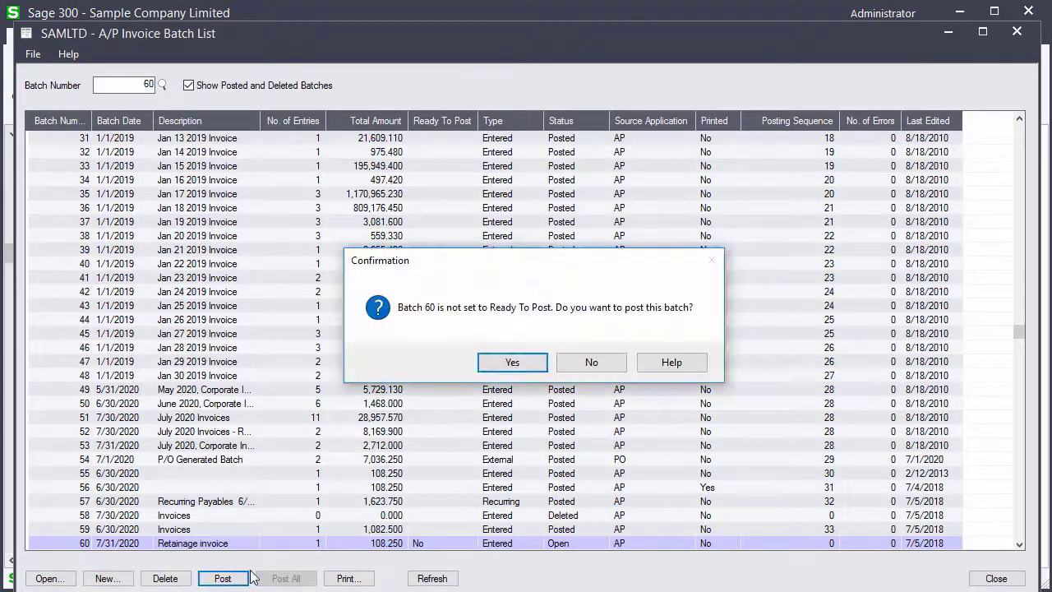
left_click(493, 361)
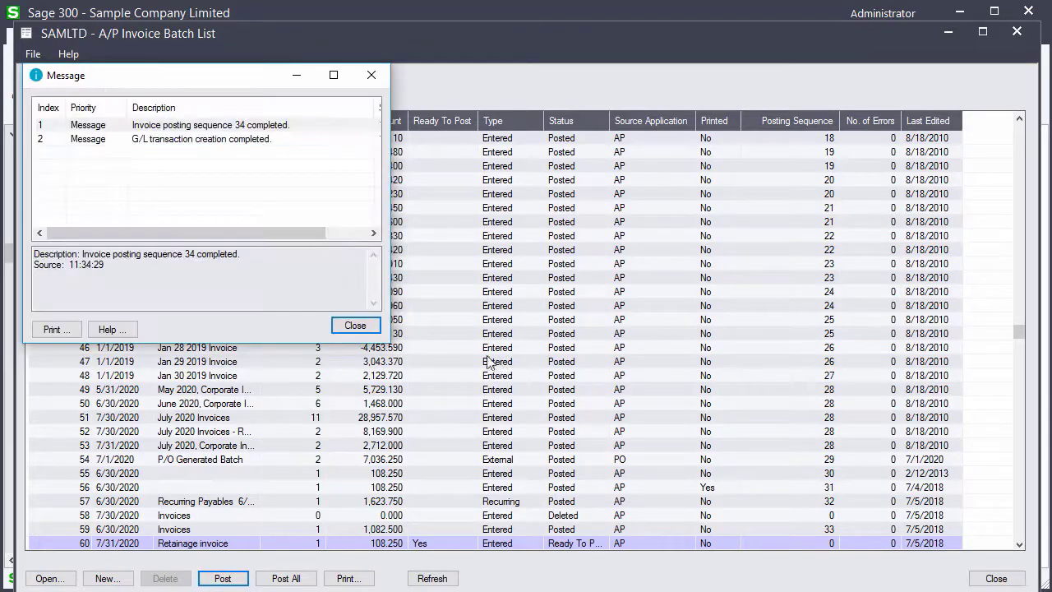
left_click(355, 325)
left_click(995, 578)
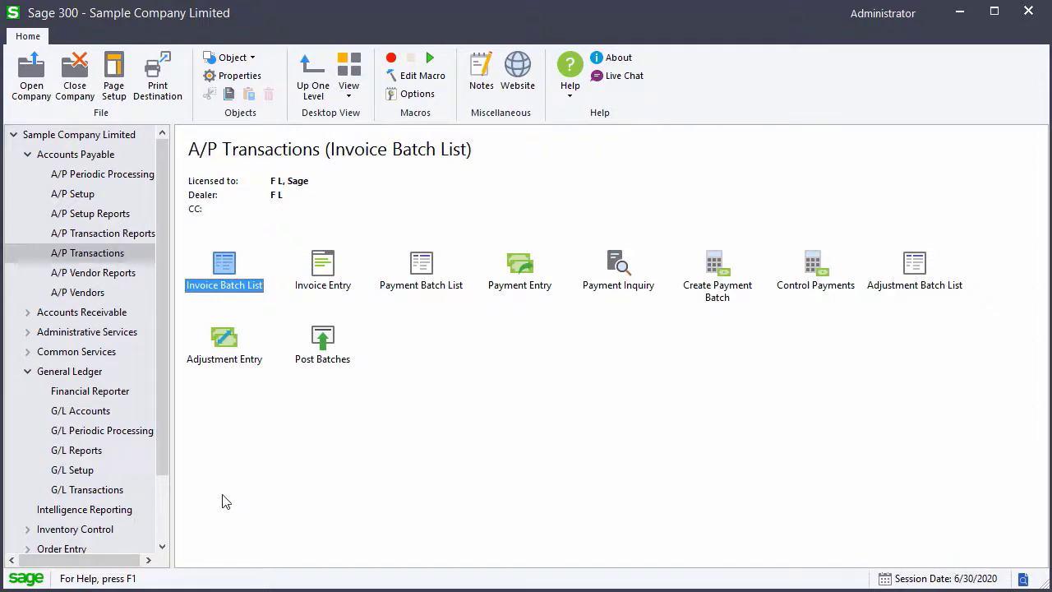
Review G/L batch 000202's journal moving 108.25 from A/P retainage to trade payables
left_click(107, 491)
double_click(218, 284)
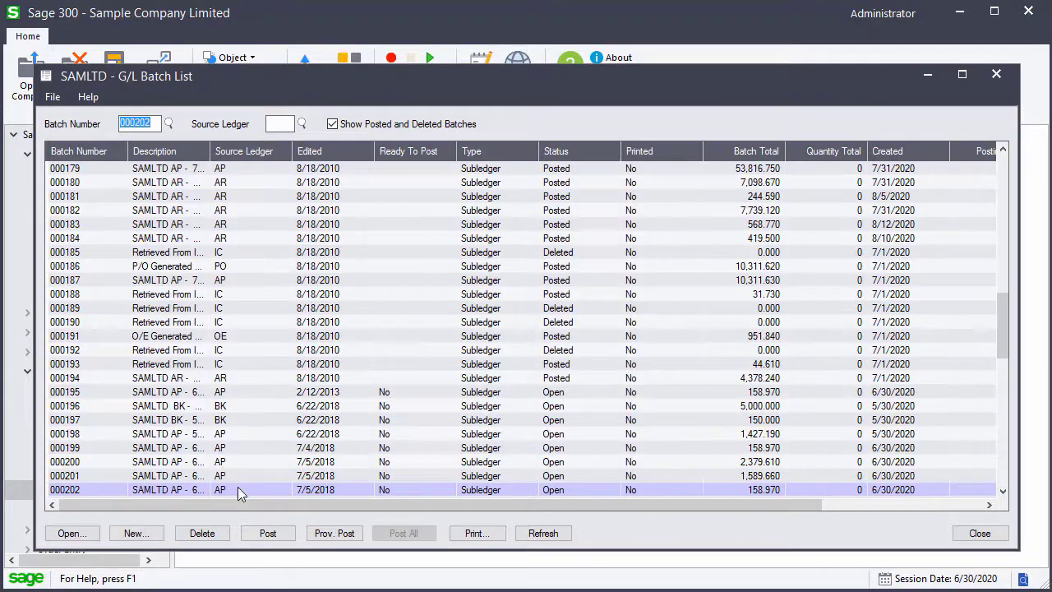
double_click(238, 490)
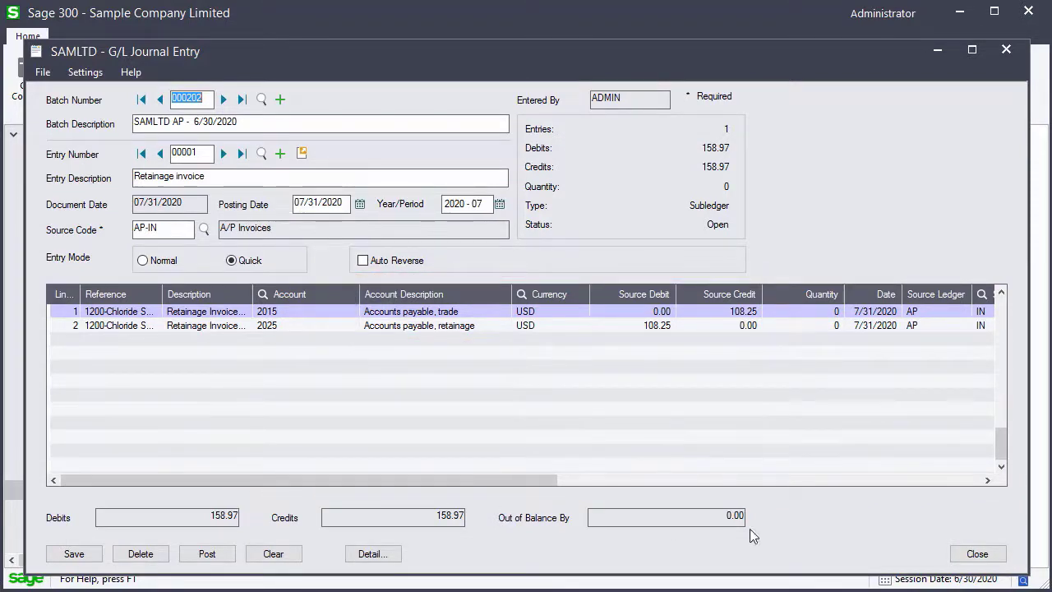
left_click(974, 553)
Close the G/L Batch List window and return to the G/L Transactions desktop
left_click(980, 534)
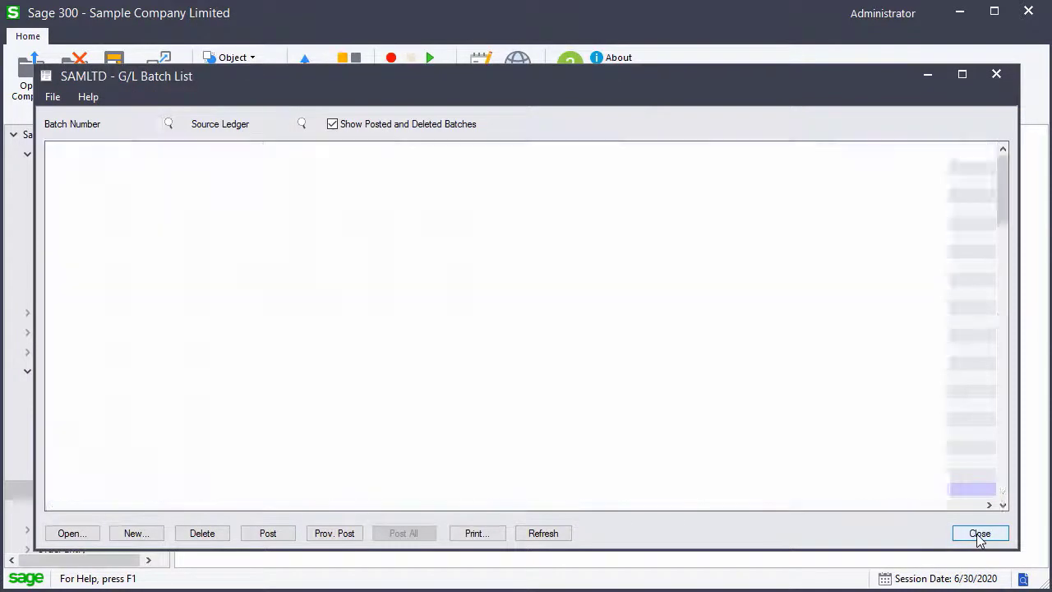